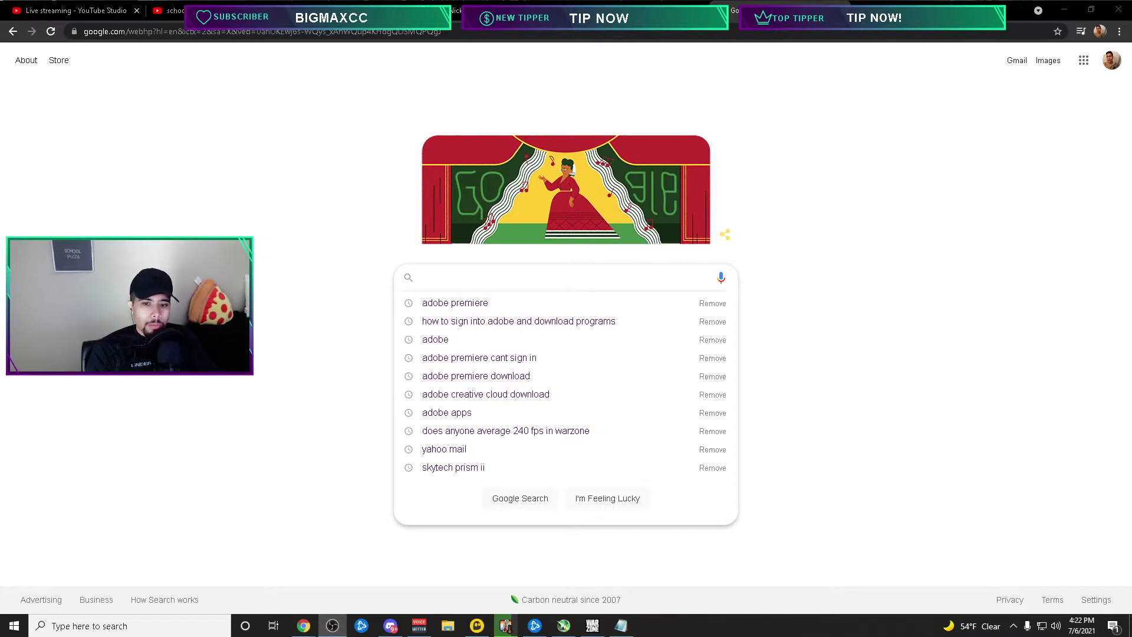
# Step: Search the web for "adobe" and open the Adobe Creative Cloud result
pyautogui.click(796, 270)
pyautogui.click(477, 269)
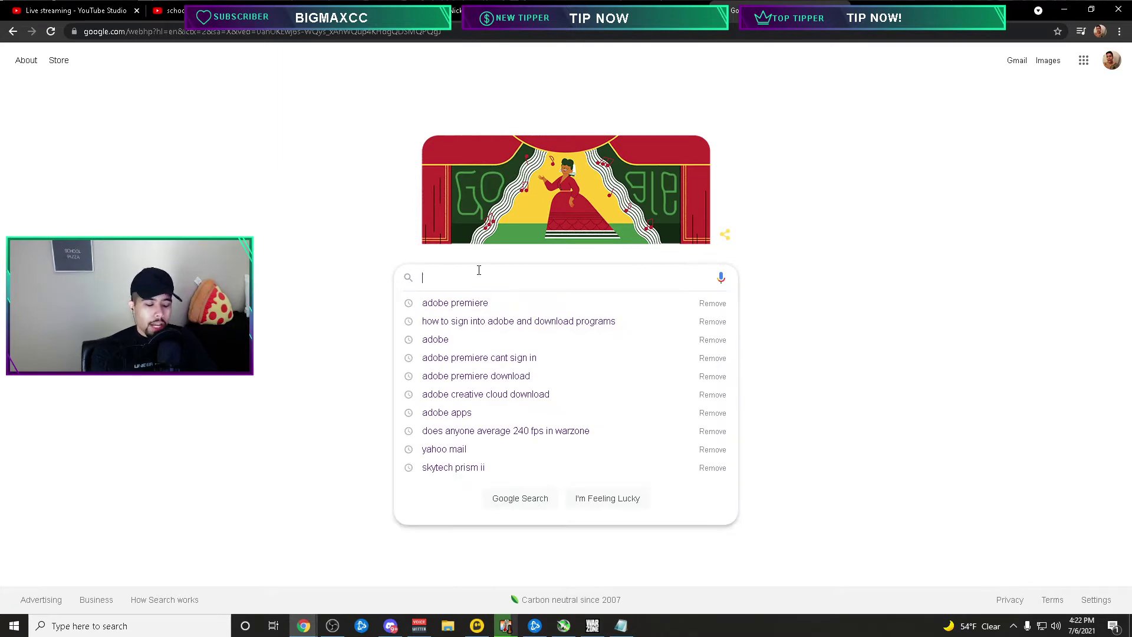
pyautogui.write('ado')
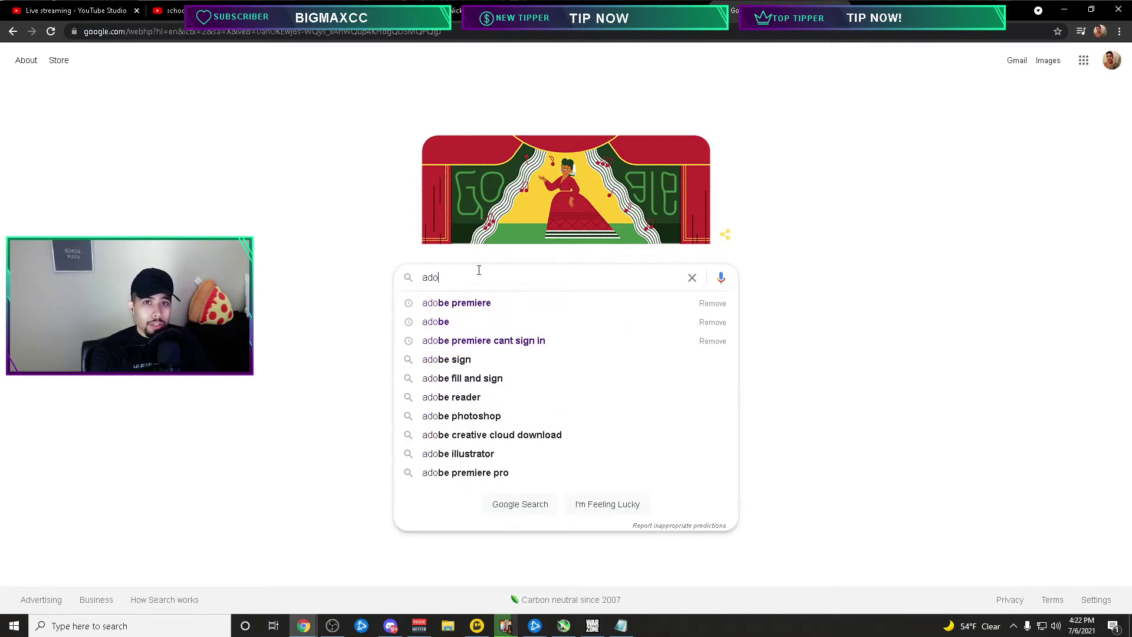
pyautogui.write('be')
pyautogui.press('Return')
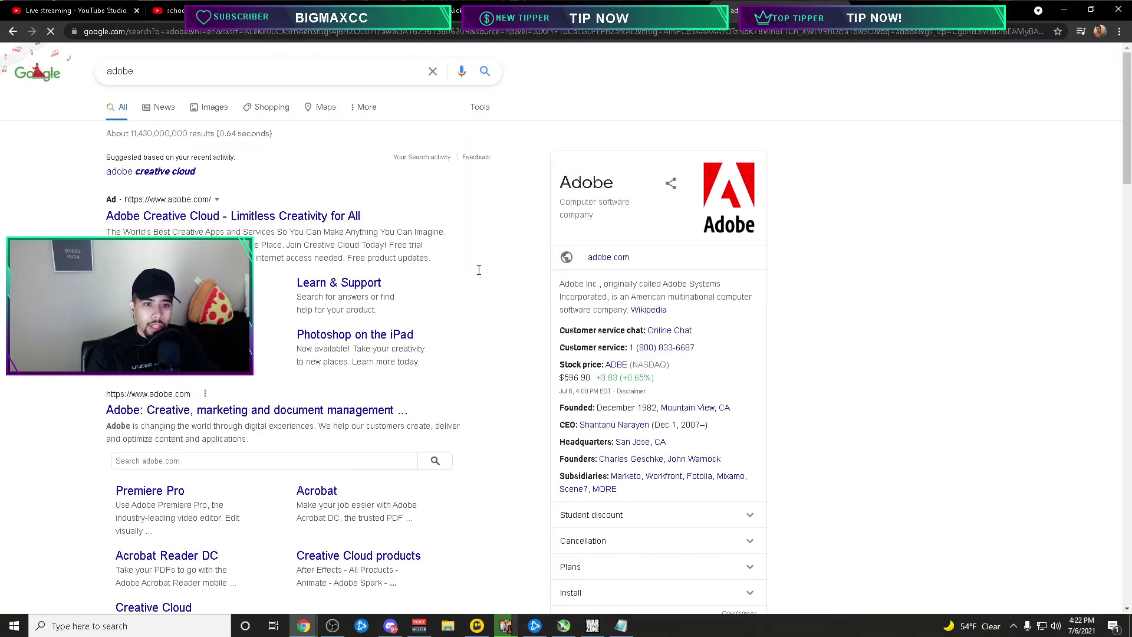
pyautogui.click(230, 217)
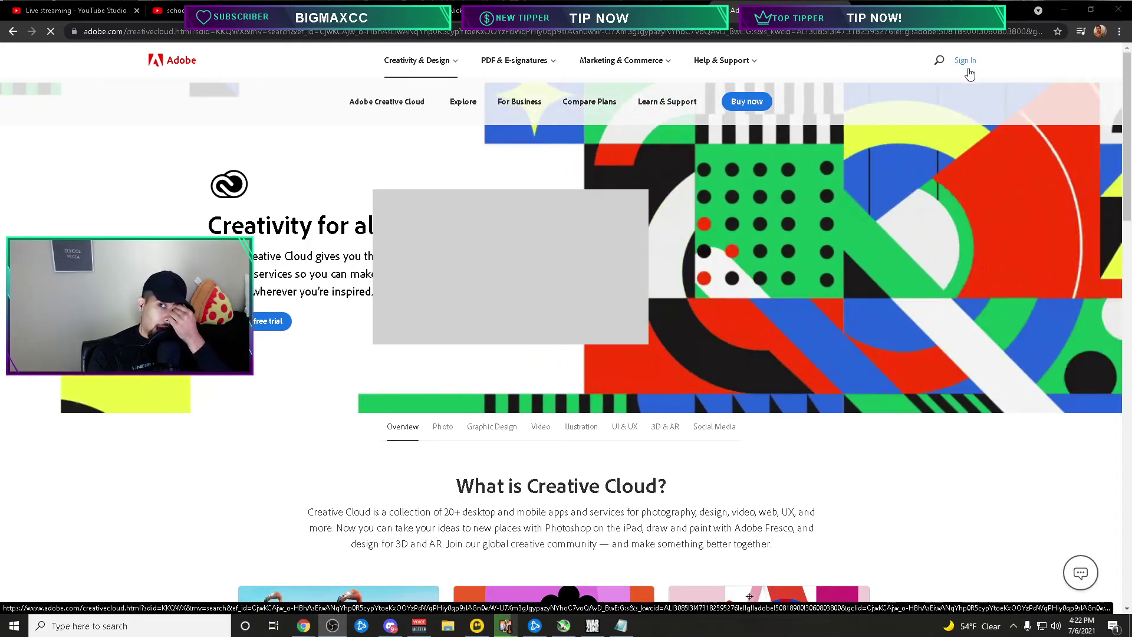
# Step: Open Adobe's sign-in page and try to continue with the school e-mail address
pyautogui.click(968, 66)
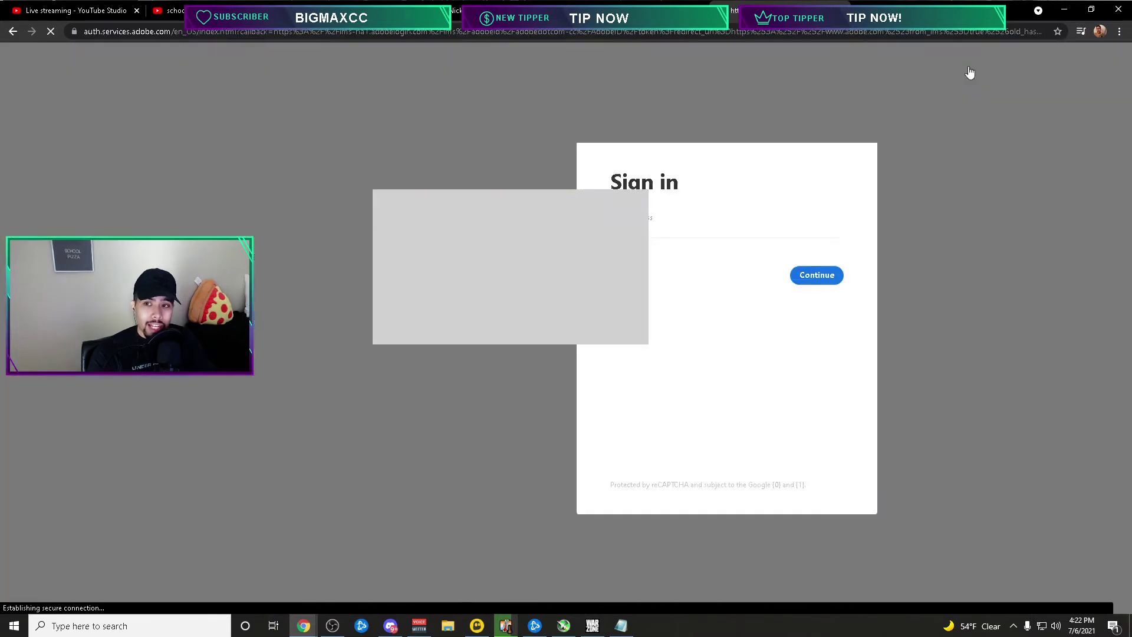
pyautogui.click(691, 241)
pyautogui.click(697, 263)
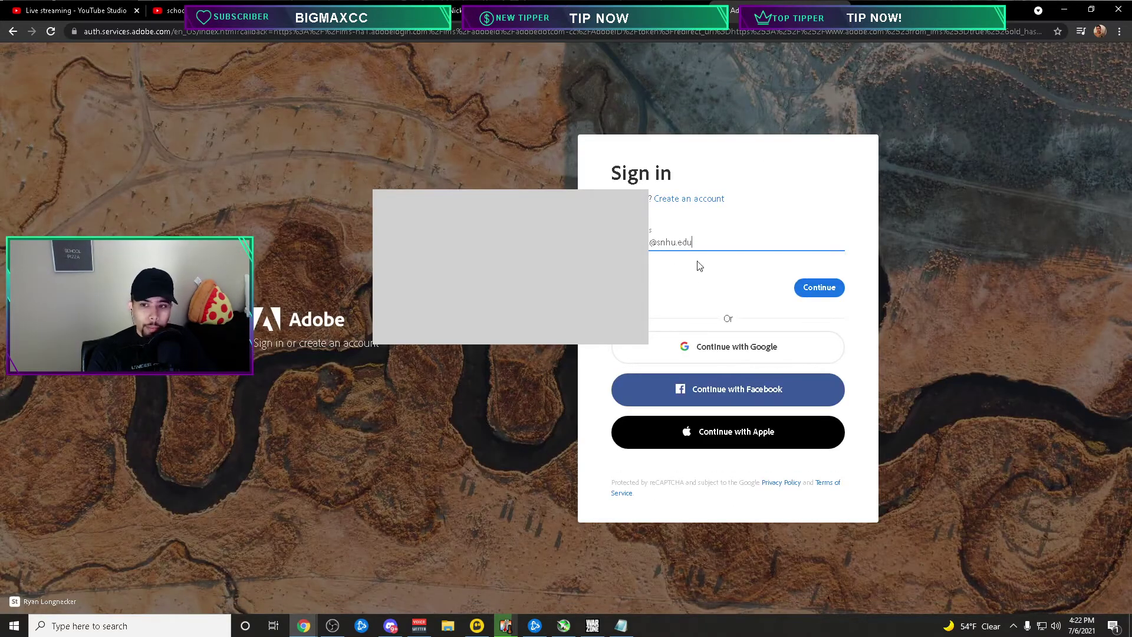
pyautogui.click(822, 295)
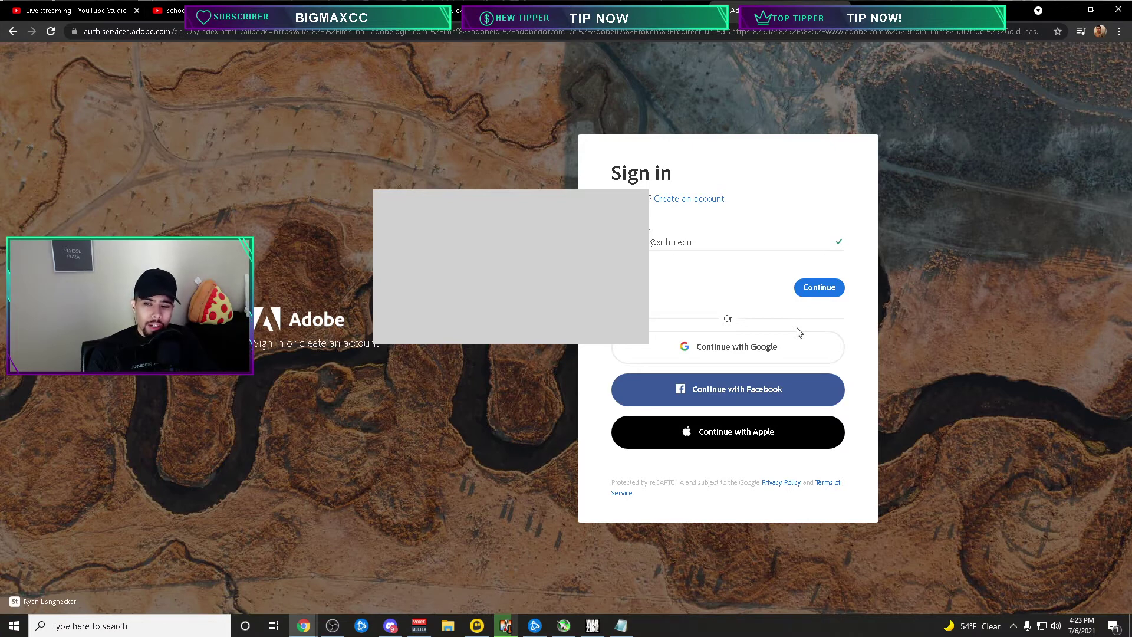
# Step: Replace the sign-in e-mail with the saved personal e-mail address and try to continue
pyautogui.tripleClick(693, 241)
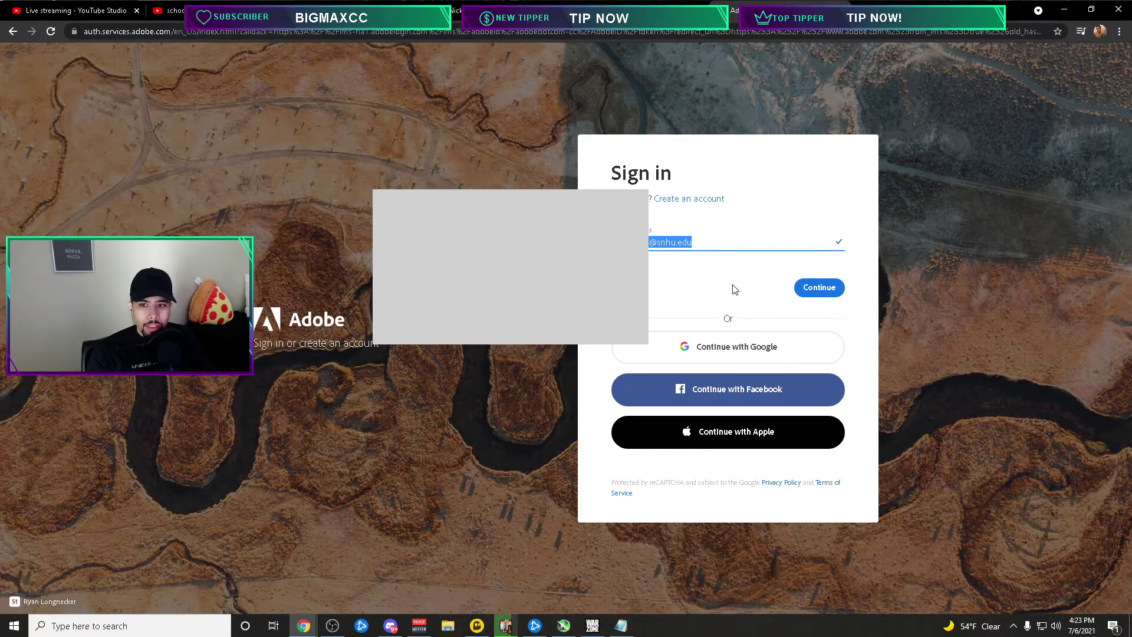
pyautogui.click(798, 288)
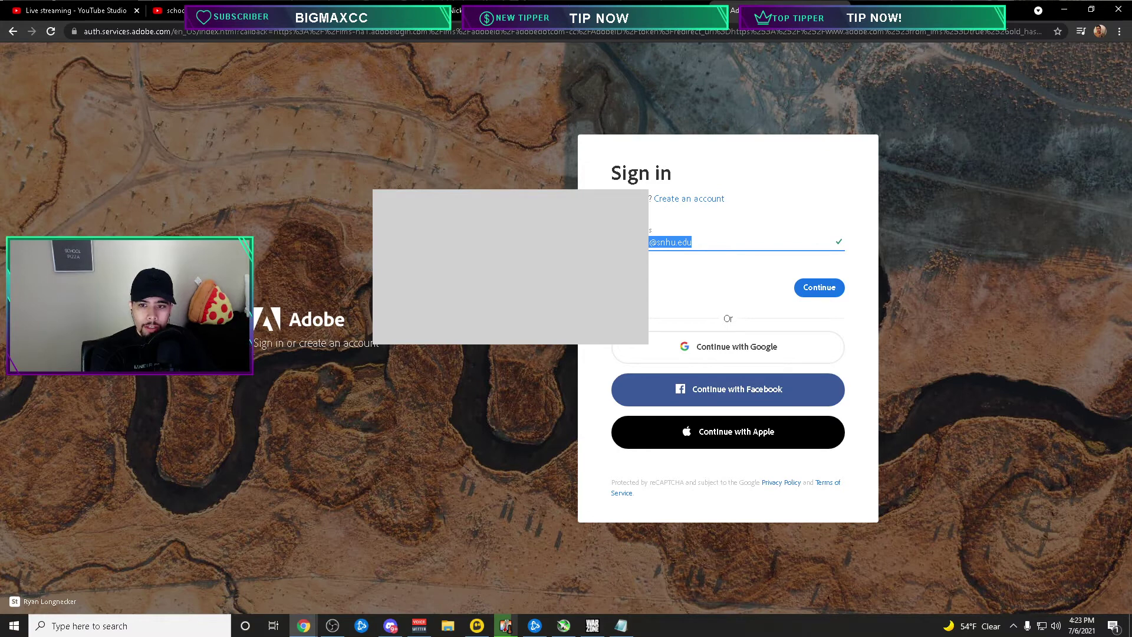
pyautogui.press('BackSpace')
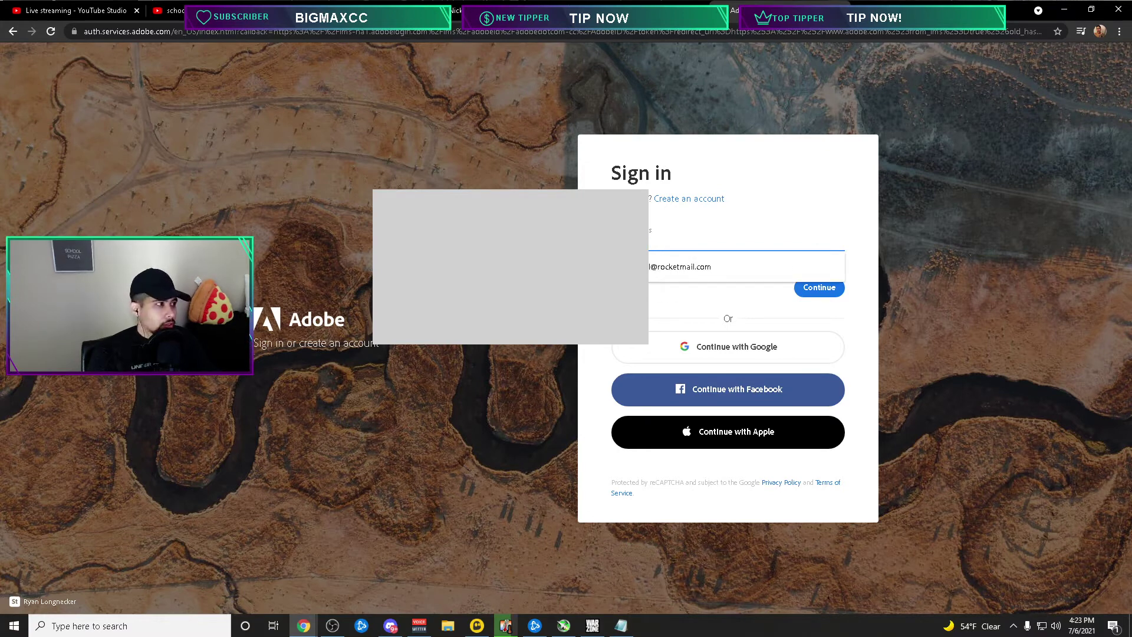
pyautogui.click(774, 269)
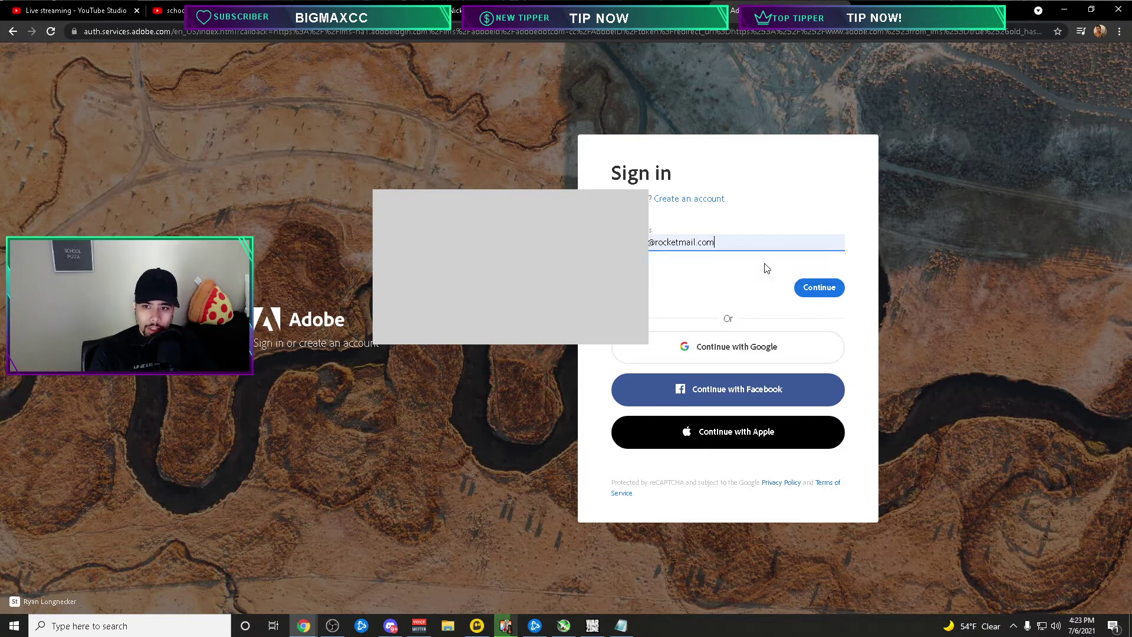
pyautogui.click(831, 289)
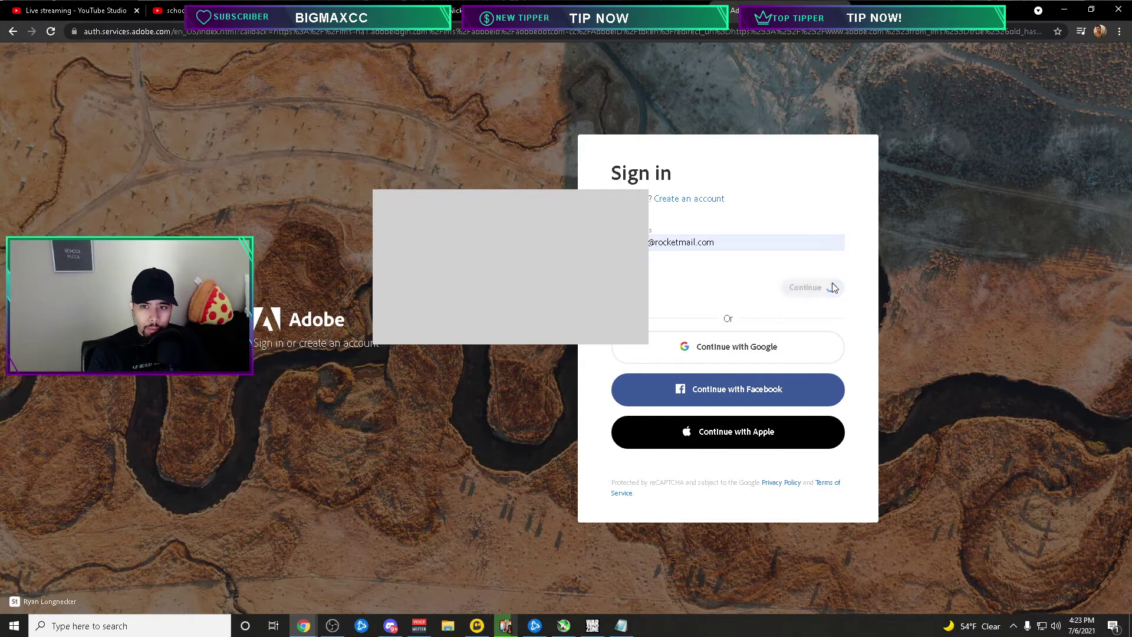
pyautogui.click(832, 287)
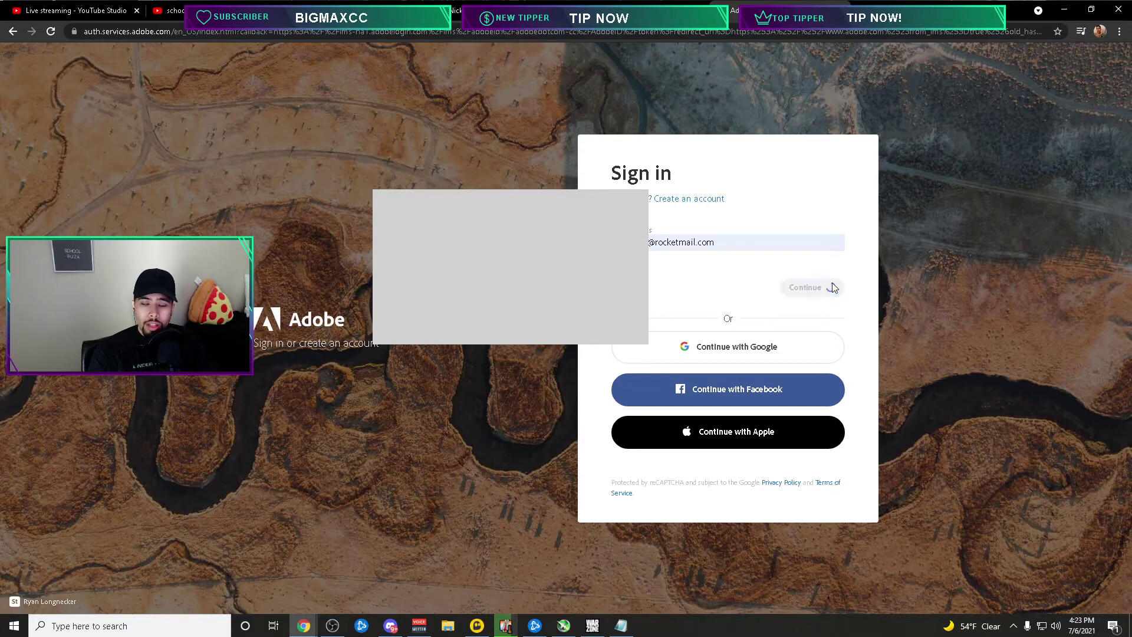
pyautogui.click(833, 286)
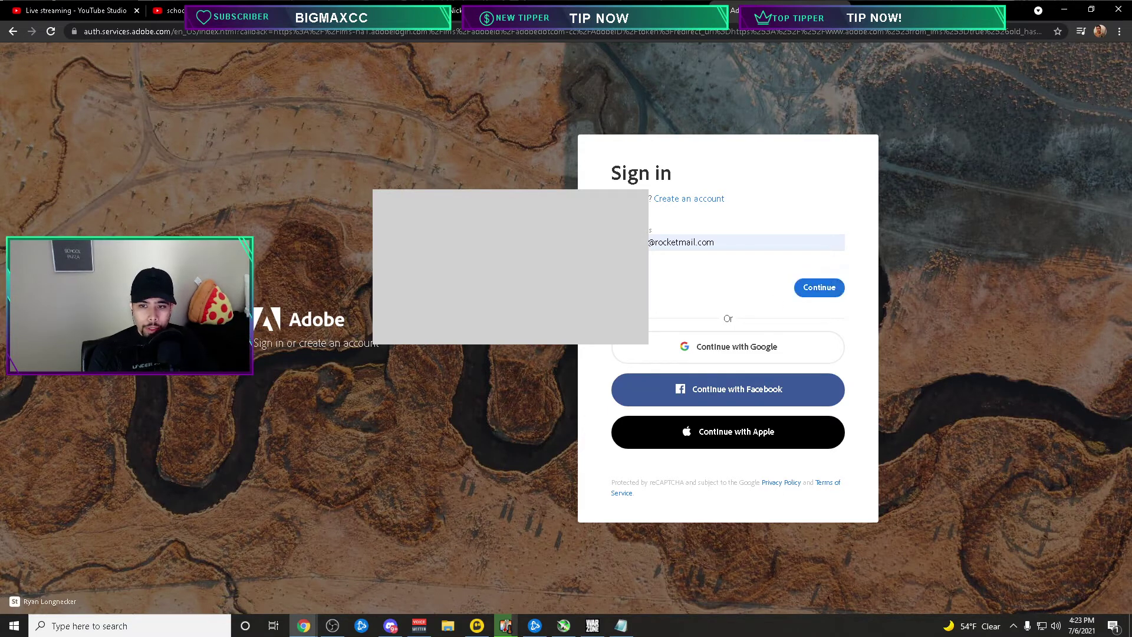
# Step: Return to the search results, search for "adobe premiere download" and open the Adobe Premiere Pro - Free Trial result
pyautogui.click(11, 31)
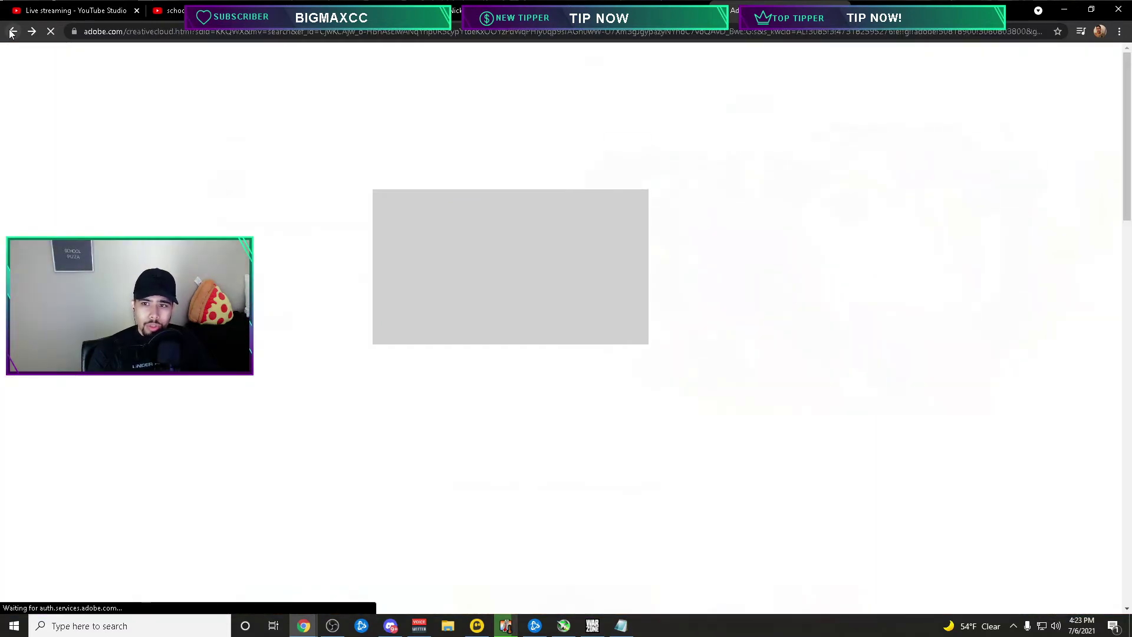
pyautogui.click(10, 32)
pyautogui.click(207, 72)
pyautogui.write('premiere download')
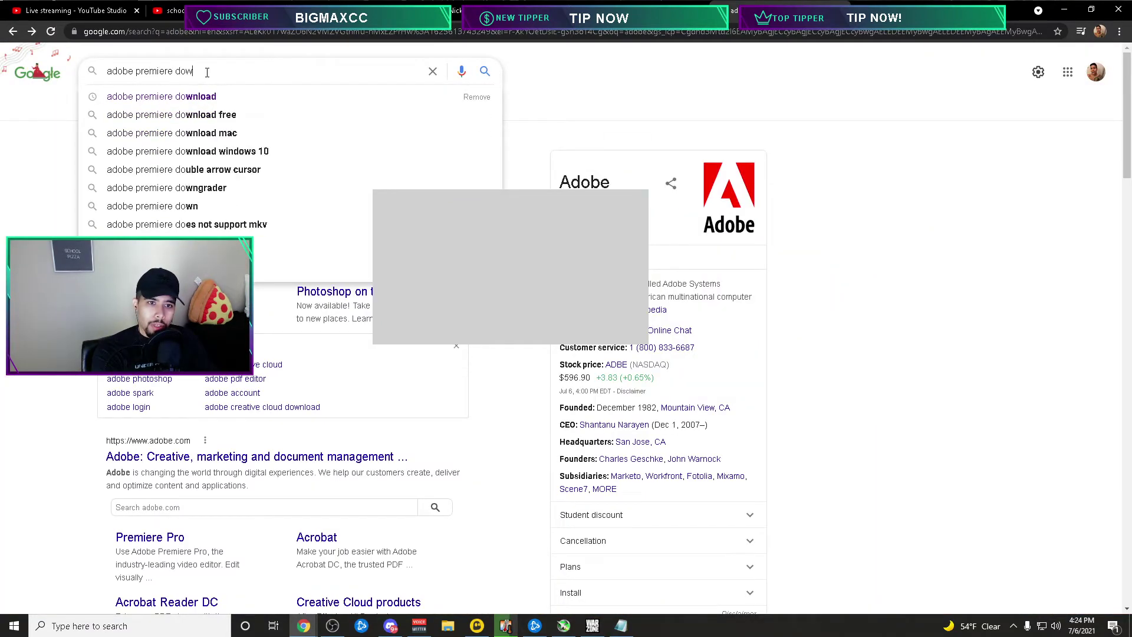
pyautogui.press('Return')
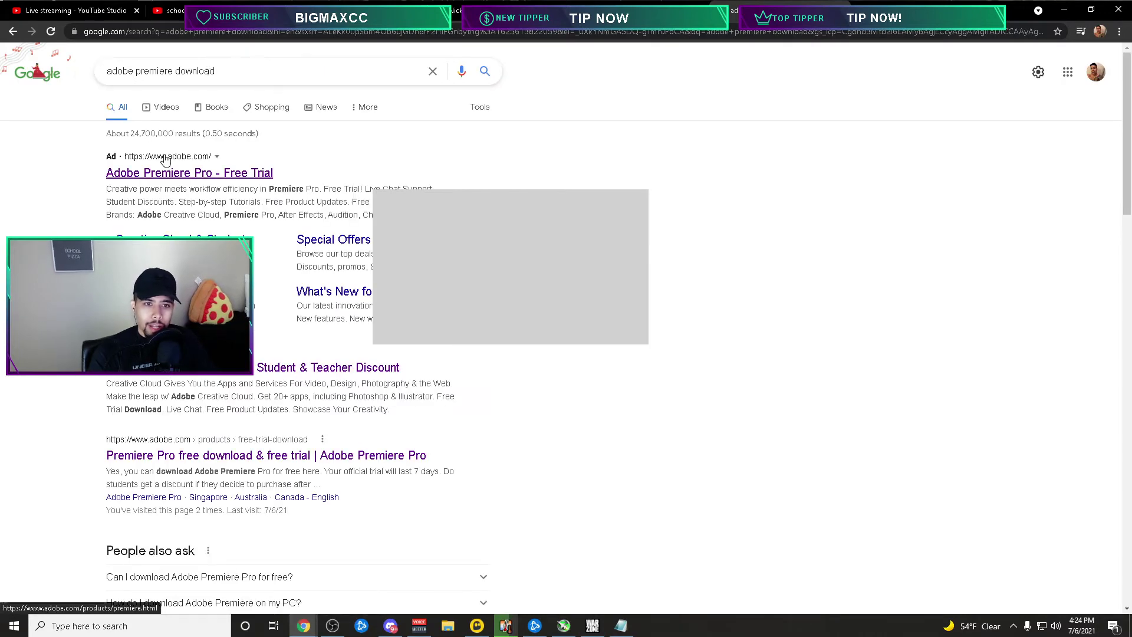
pyautogui.click(220, 174)
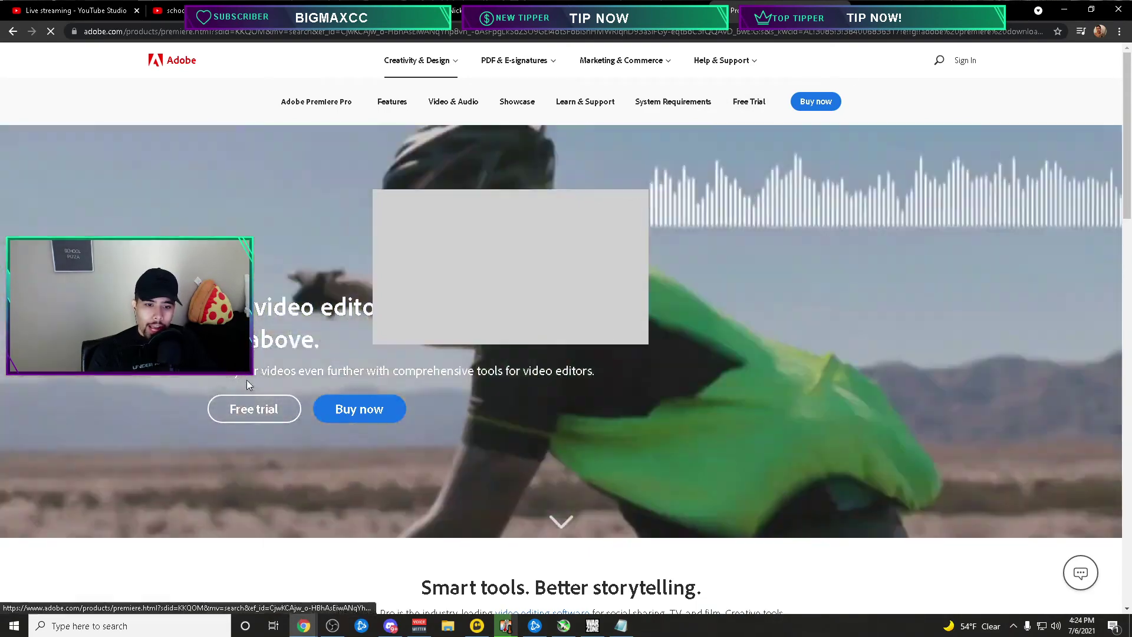
# Step: Start the 7-day free trial of the Creative Cloud All Apps plan that includes Premiere Pro
pyautogui.click(247, 410)
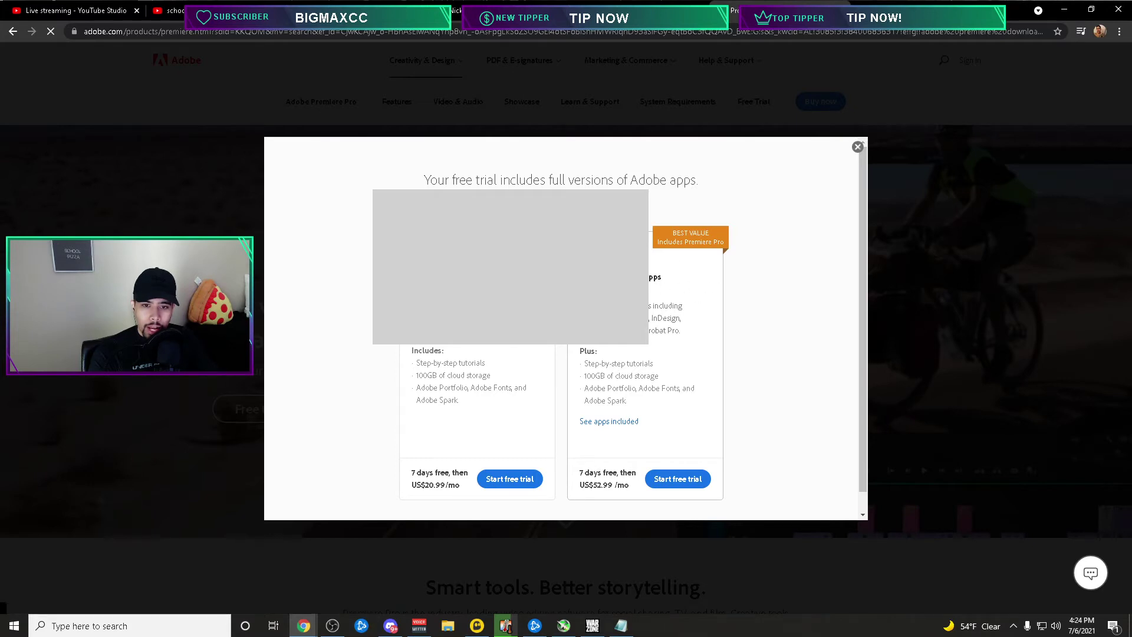
pyautogui.click(686, 484)
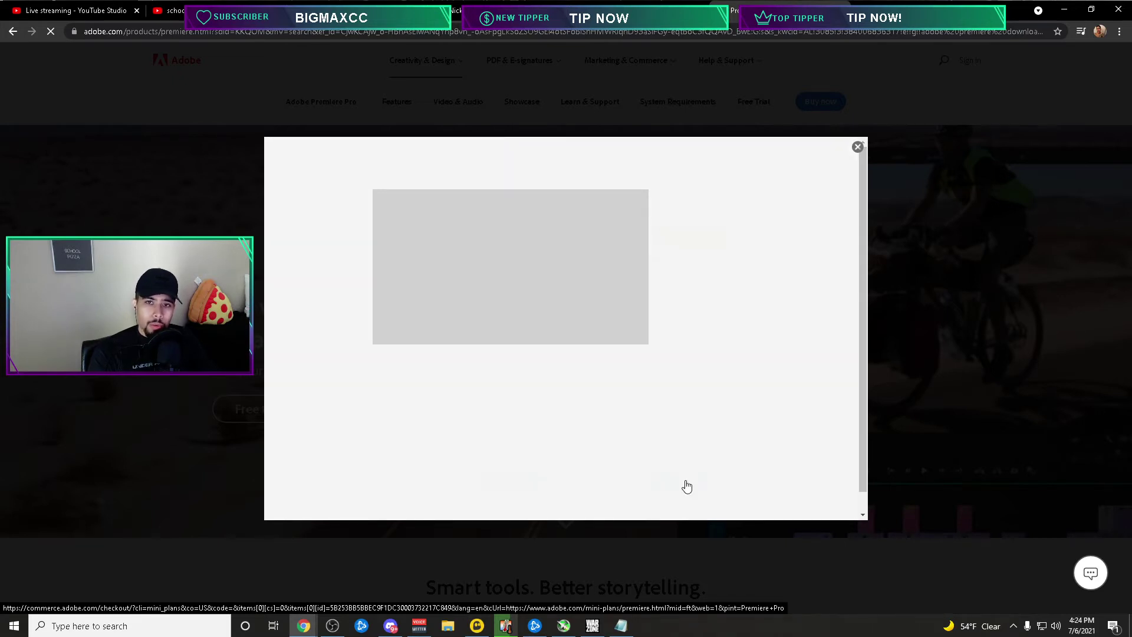
pyautogui.click(687, 485)
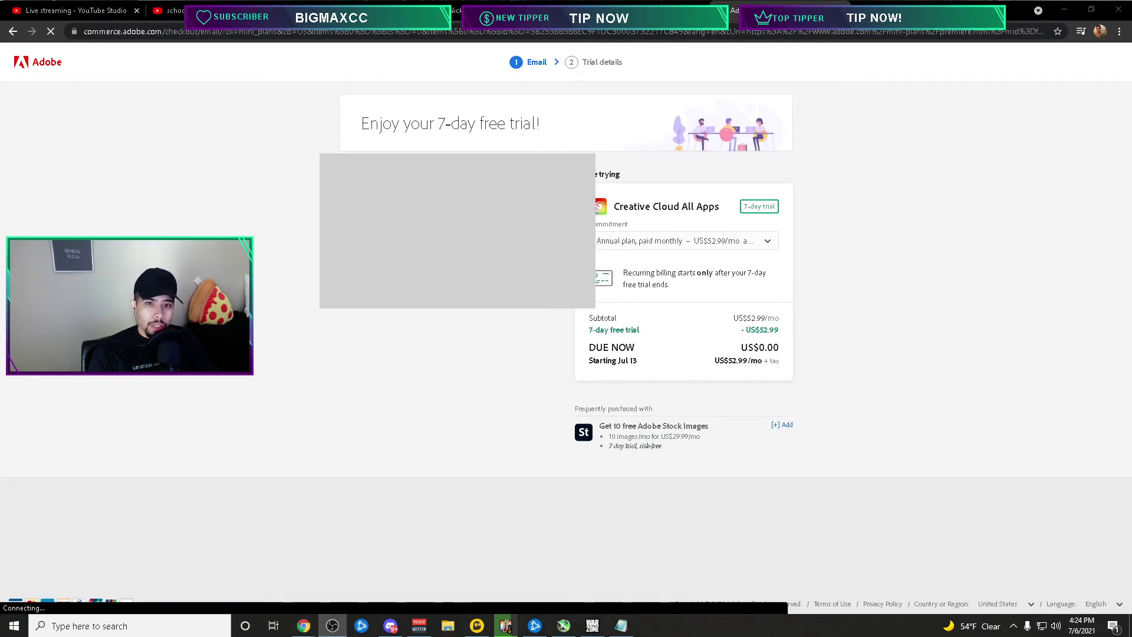
# Step: Enter the Adobe account password and sign in to the trial checkout
pyautogui.hotkey('alt', 'Tab')
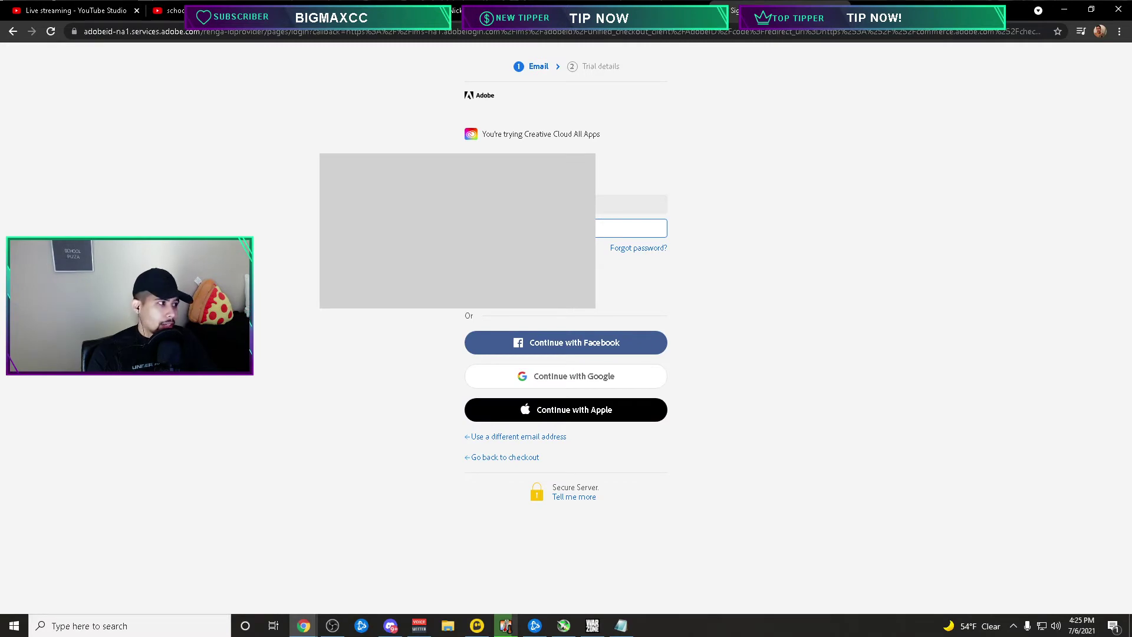
pyautogui.hotkey('alt', 'Tab')
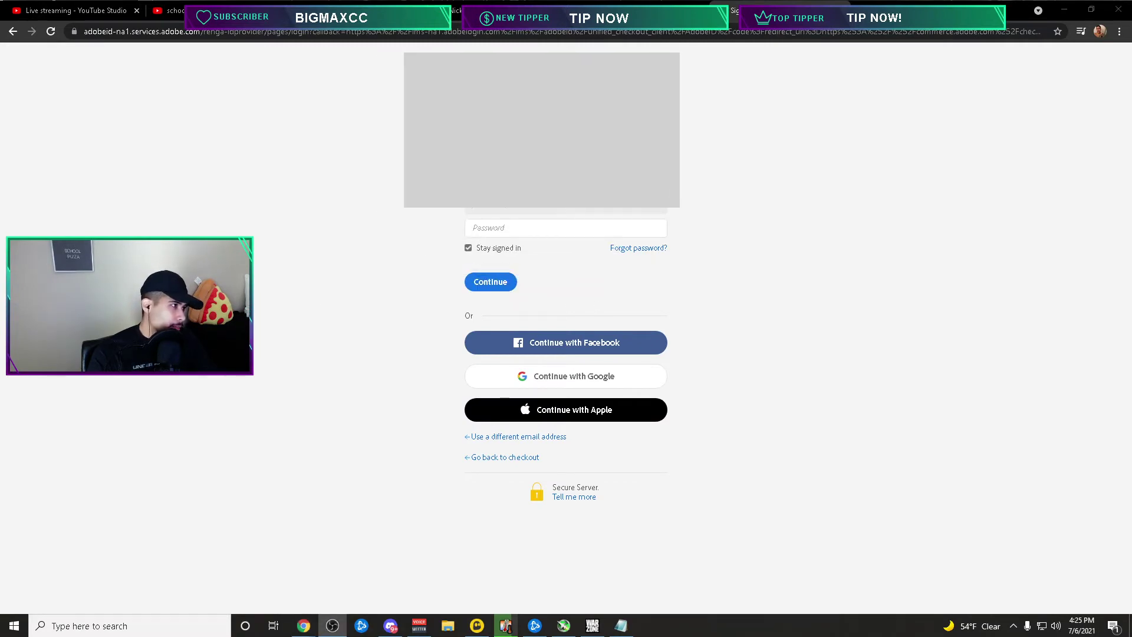
pyautogui.click(503, 226)
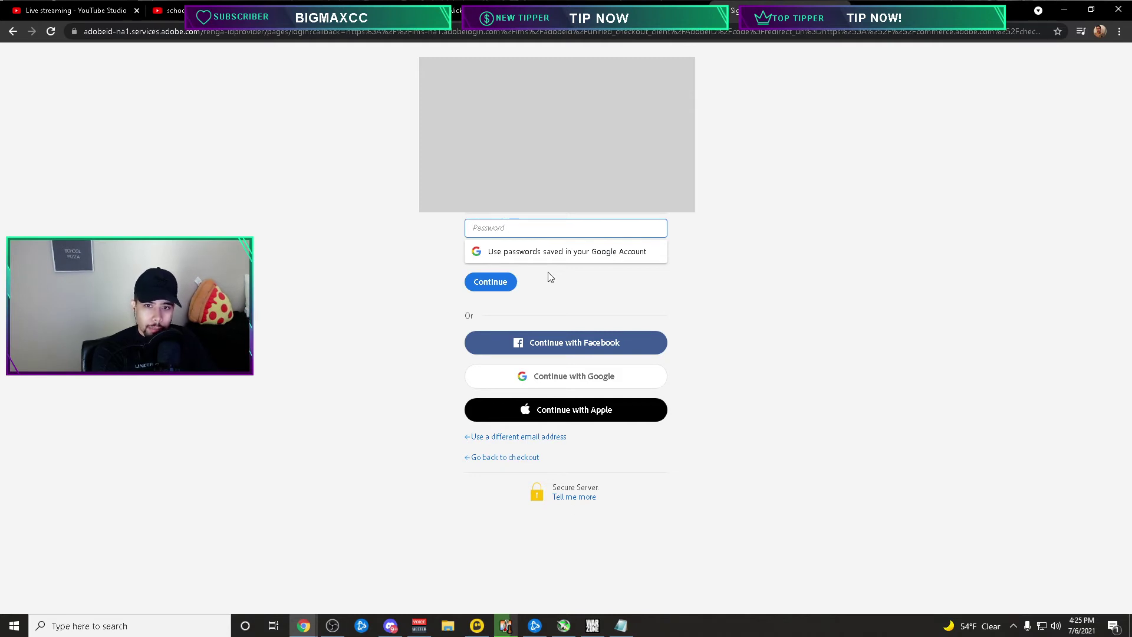
pyautogui.write('********')
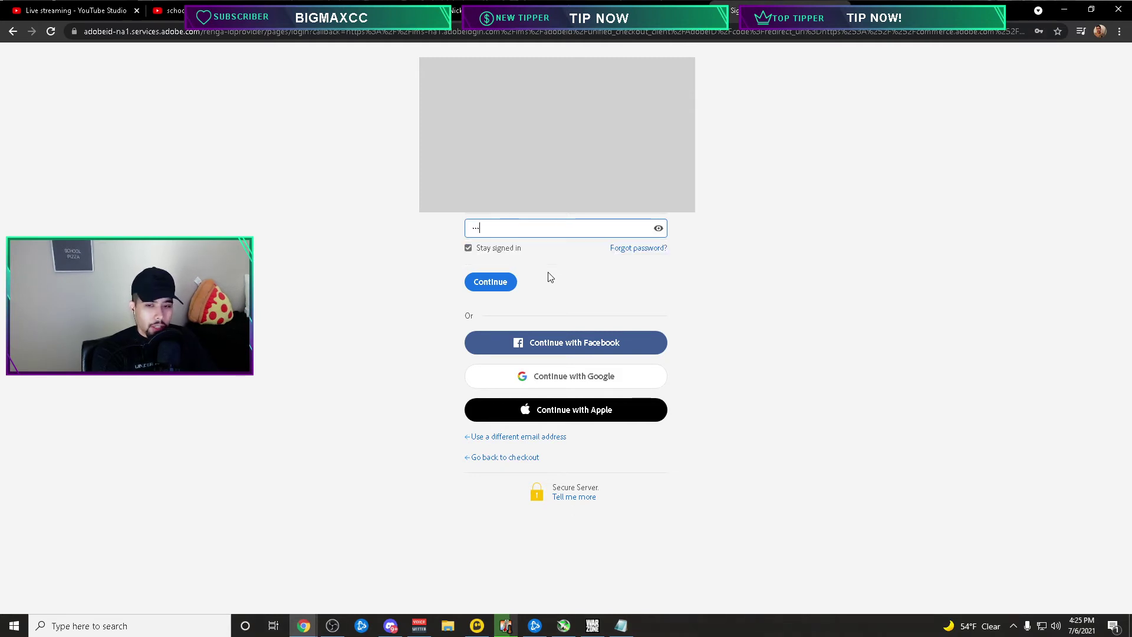
pyautogui.press('Return')
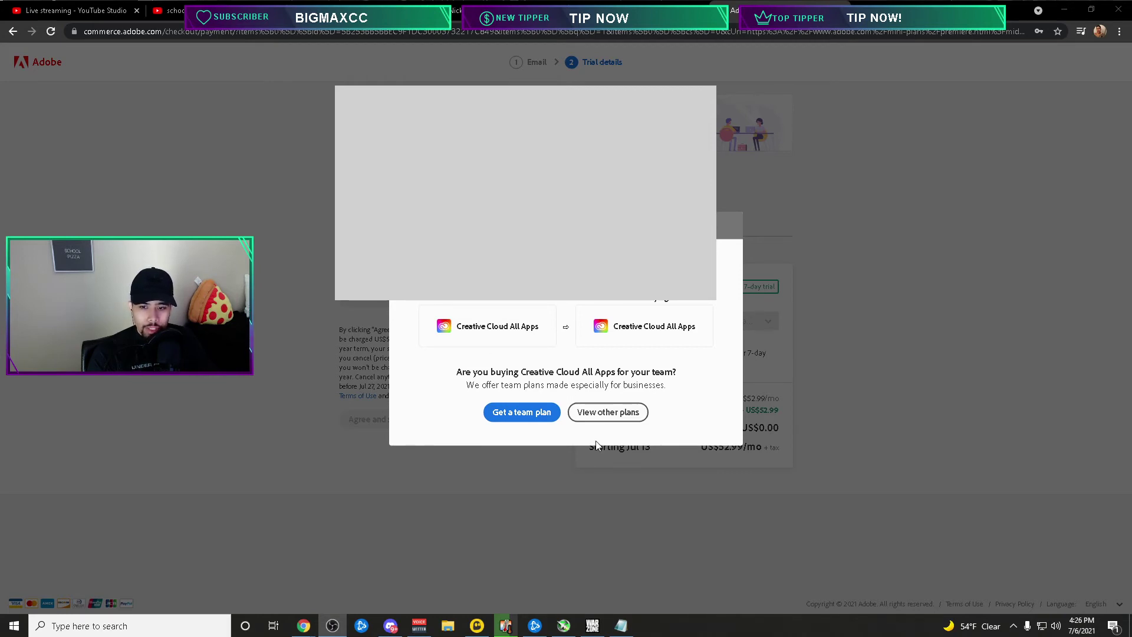
# Step: Leave the trial checkout for the other plans and open the Creative Cloud web app from Adobe's apps and services
pyautogui.click(624, 411)
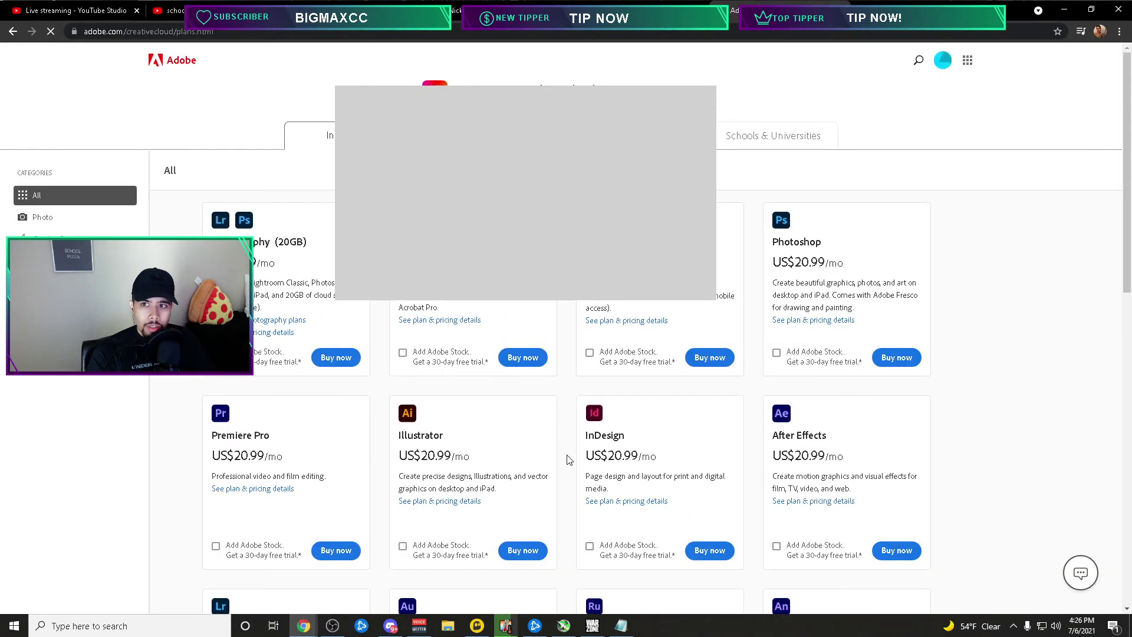
pyautogui.click(968, 59)
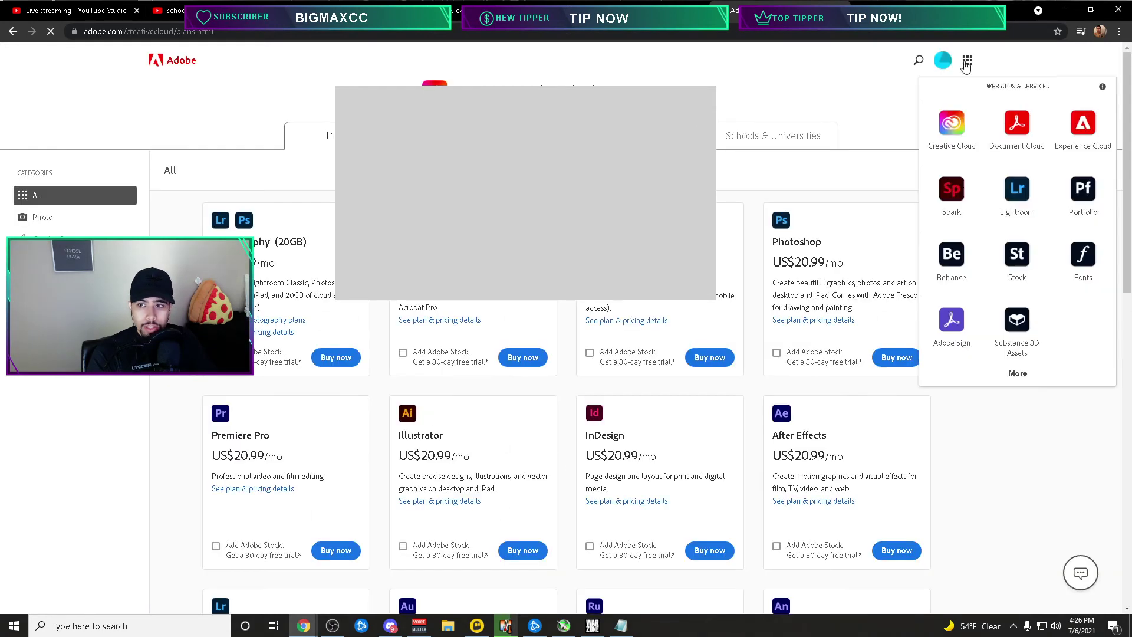
pyautogui.click(959, 136)
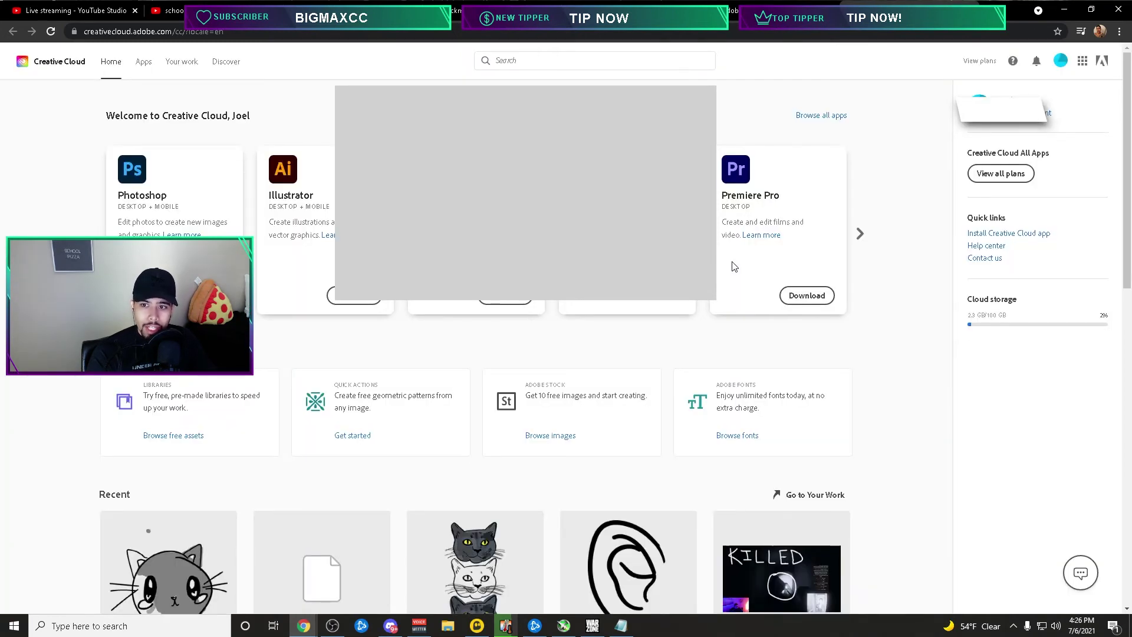
# Step: Download and launch the Premiere Pro installer, continuing to account authentication
pyautogui.click(809, 297)
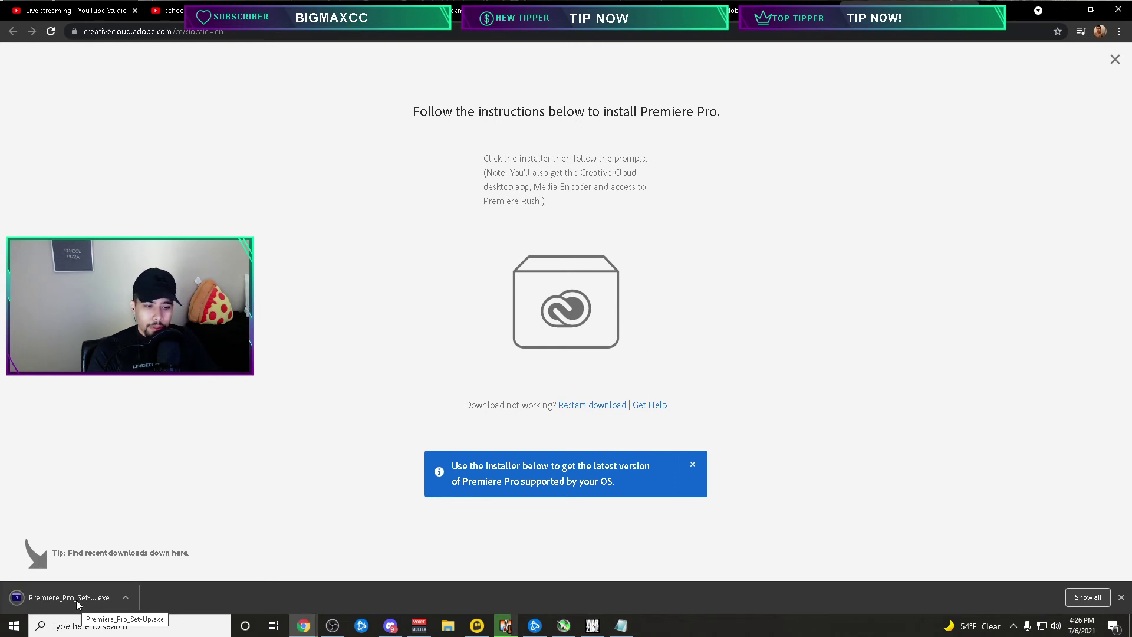
pyautogui.click(76, 600)
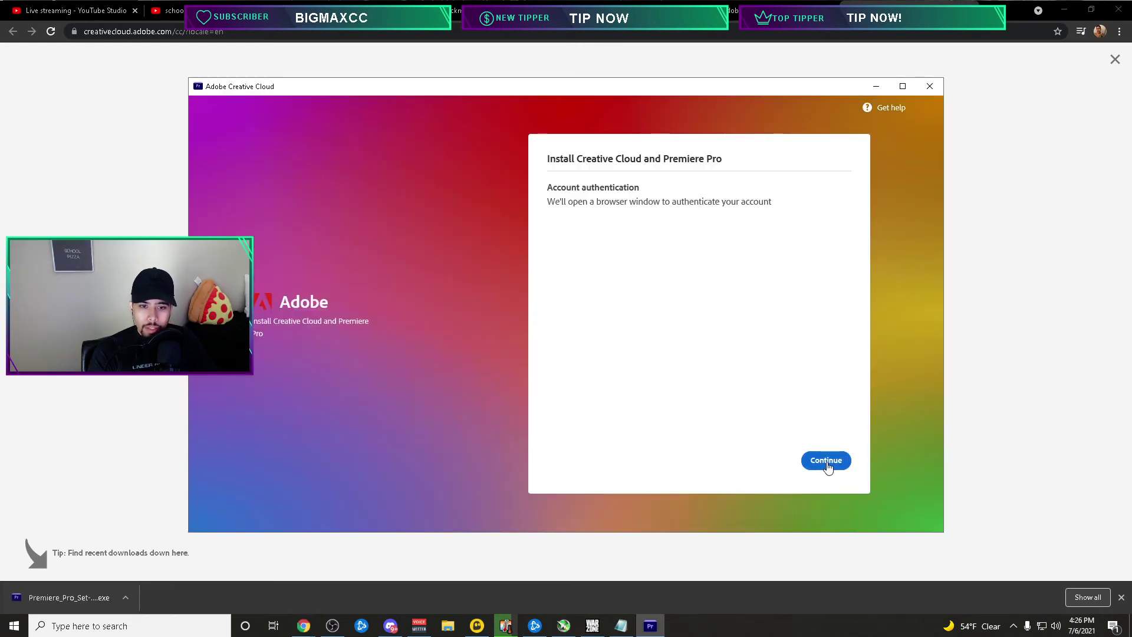
pyautogui.click(827, 461)
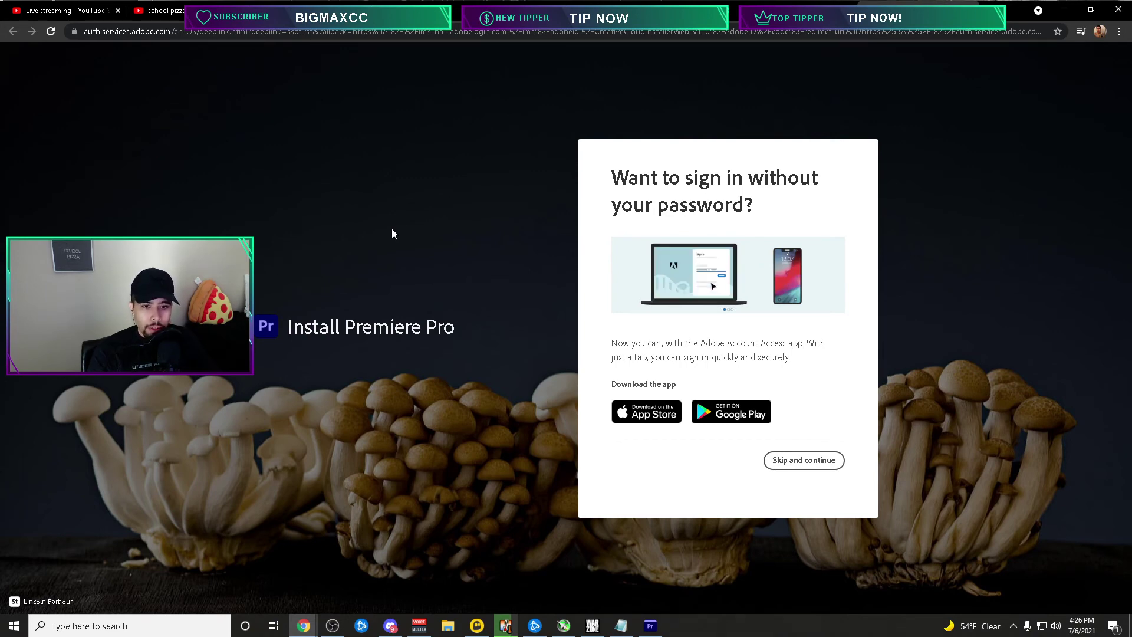
# Step: Close the Premiere Pro installation instructions and return to the Creative Cloud home page
pyautogui.click(772, 9)
pyautogui.click(684, 9)
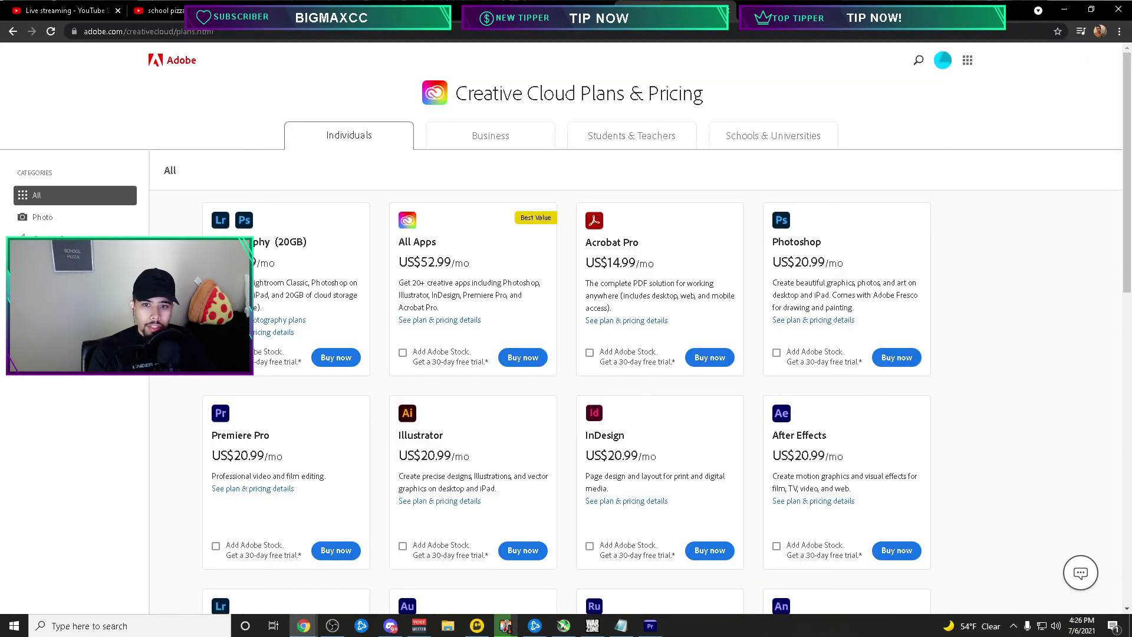
pyautogui.click(773, 8)
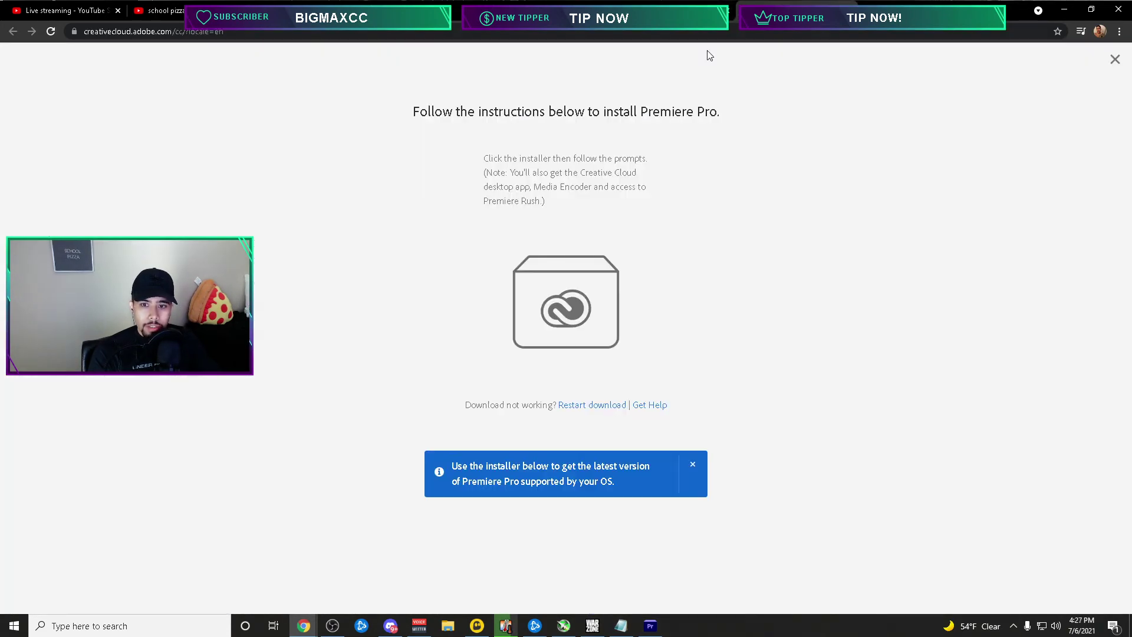
pyautogui.click(1115, 59)
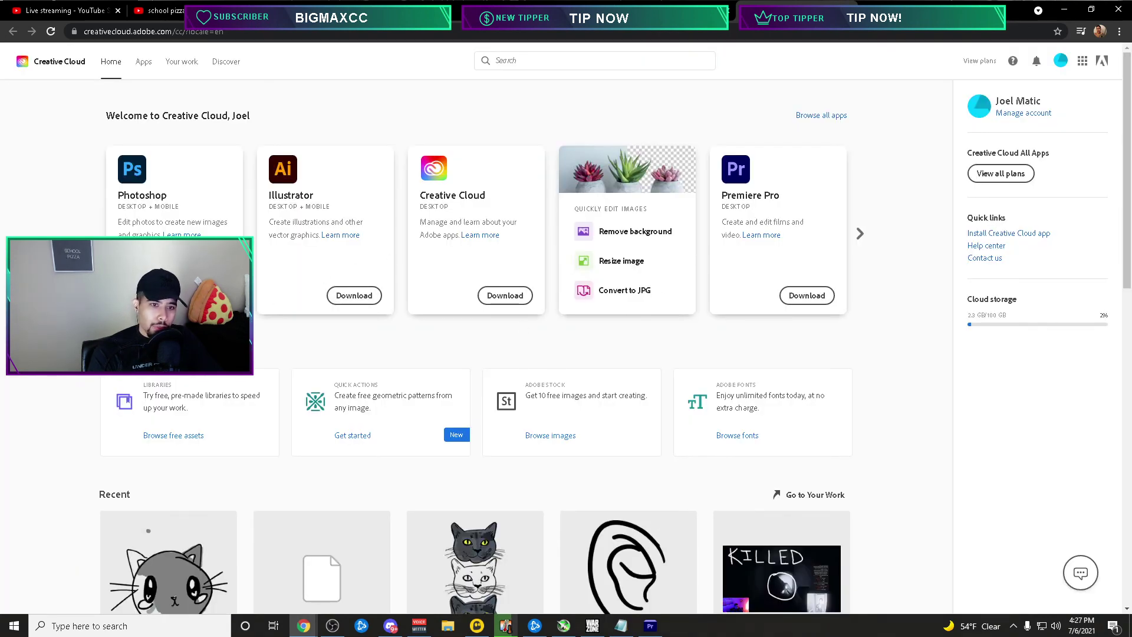
pyautogui.click(806, 295)
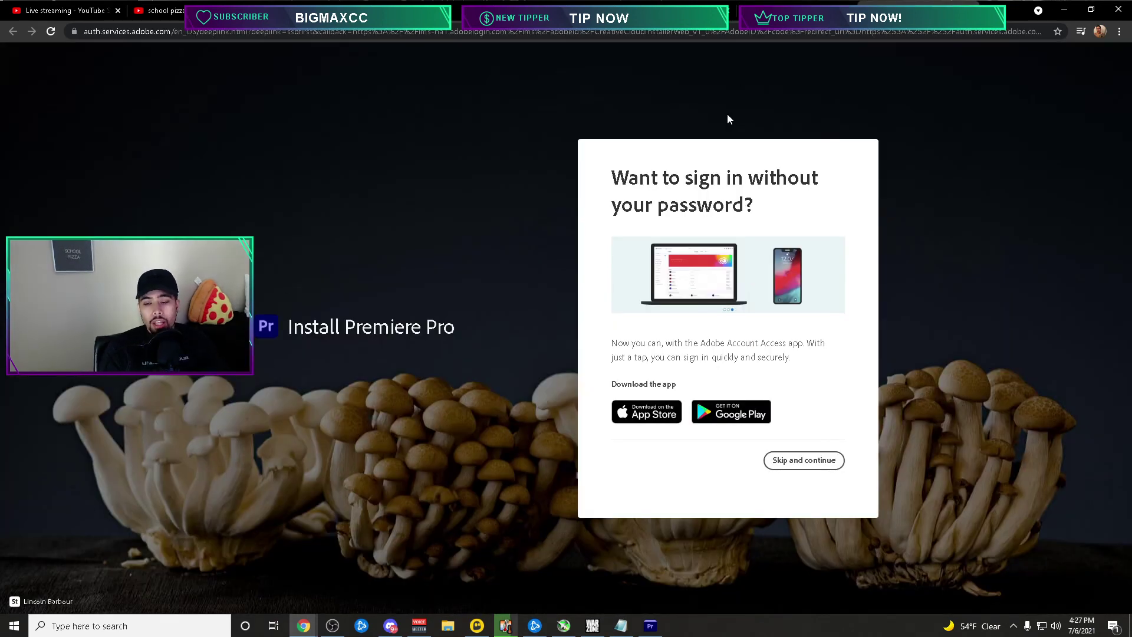
pyautogui.click(755, 3)
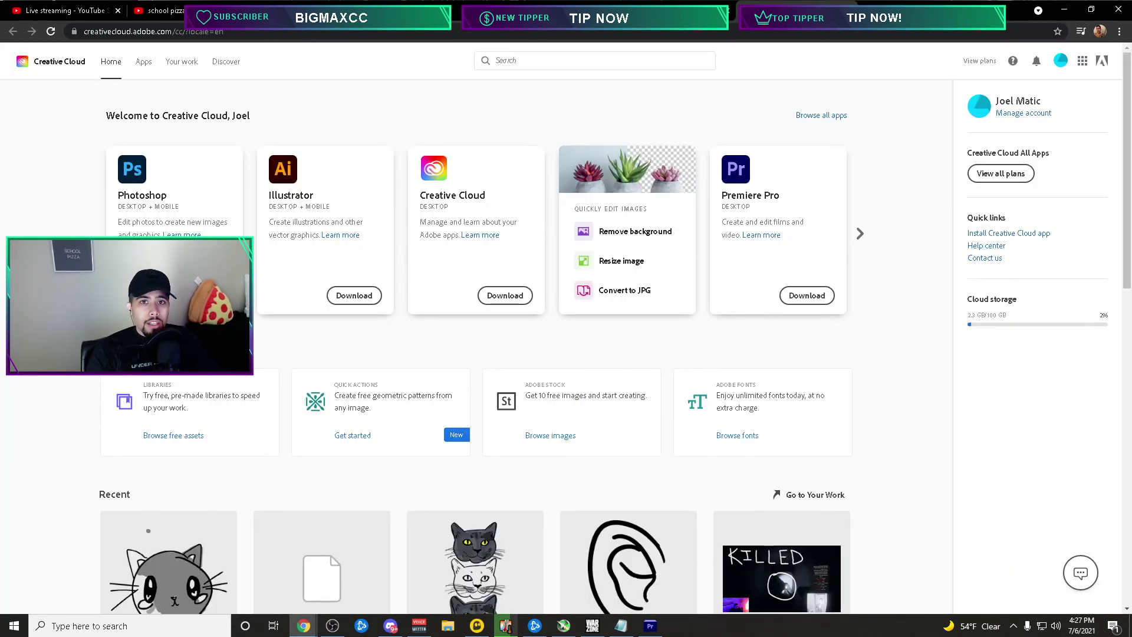